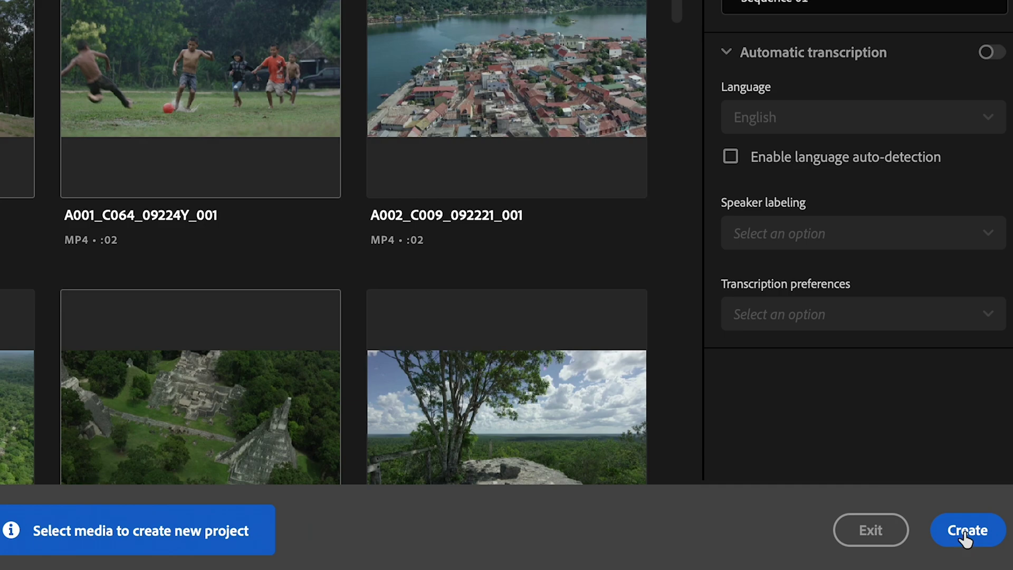
# Step: Create the 'Project template design' project from the New Project dialog and enter the Edit workspace
pyautogui.click(964, 535)
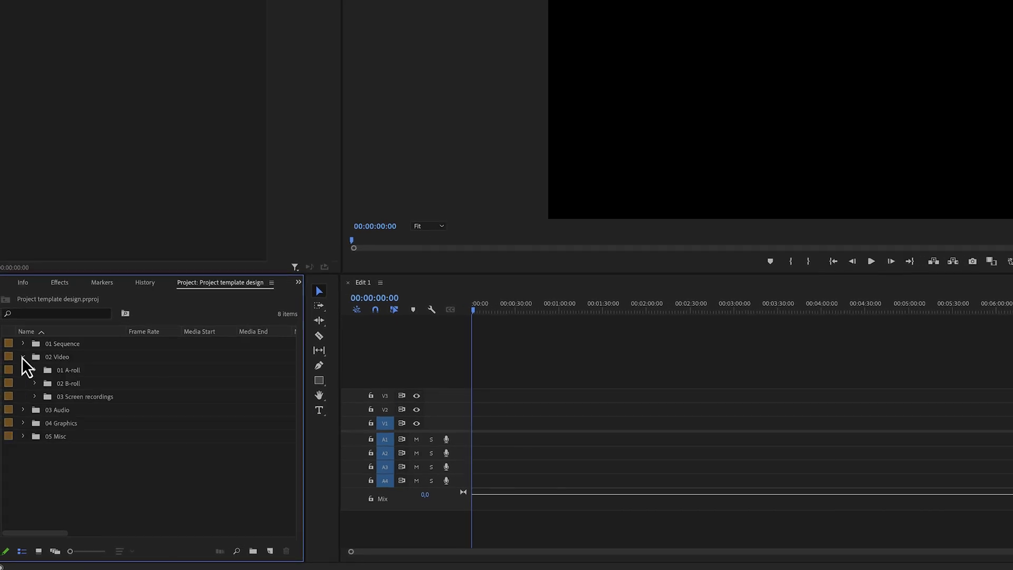
pyautogui.click(23, 357)
pyautogui.click(23, 370)
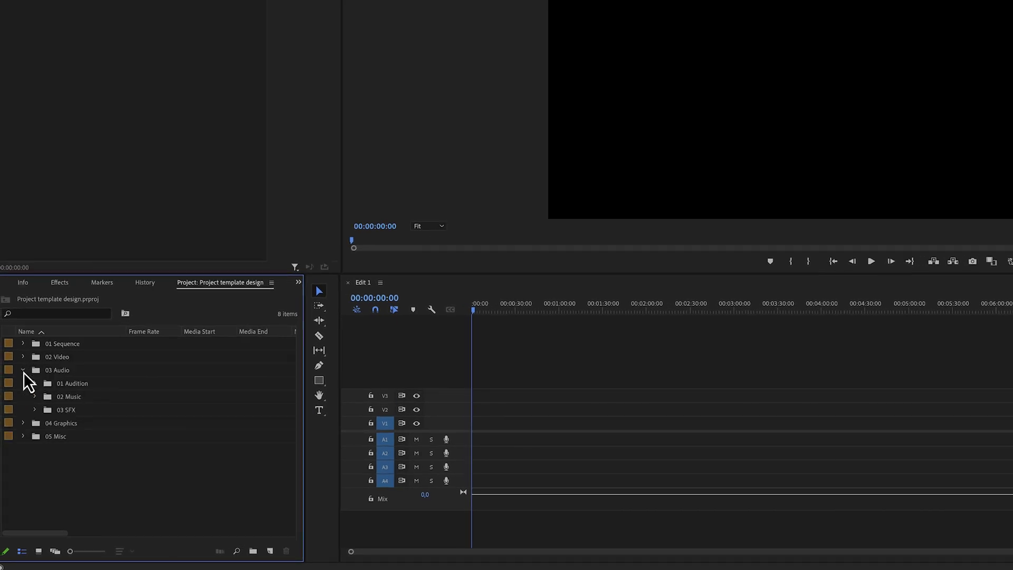
pyautogui.click(23, 370)
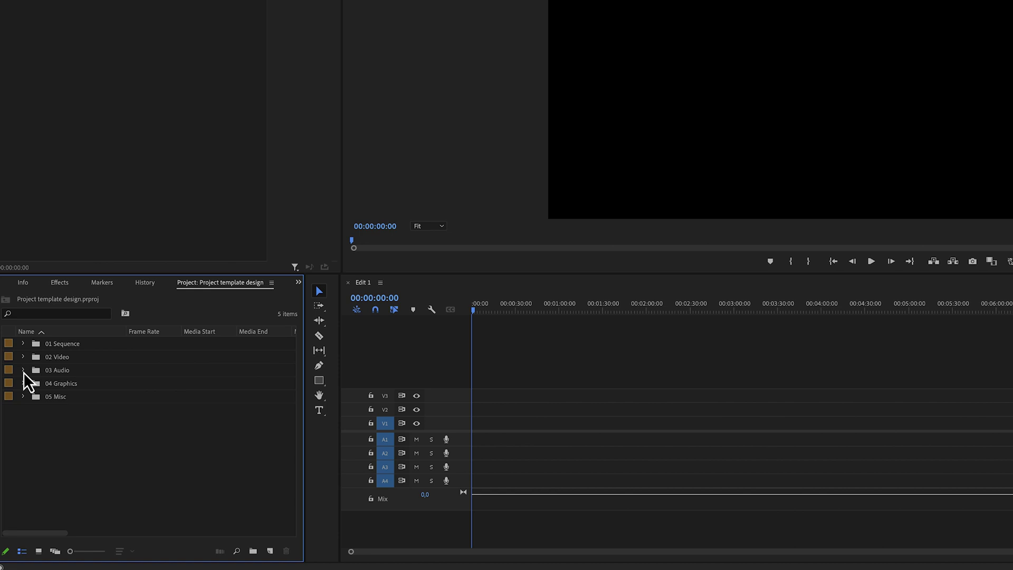
pyautogui.click(24, 384)
pyautogui.click(24, 384)
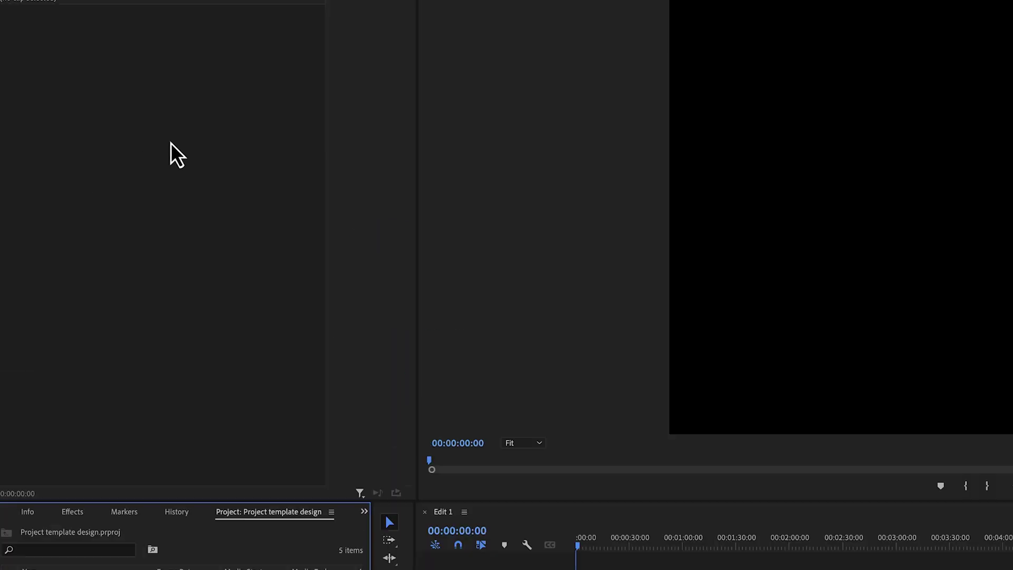
# Step: Save the project as the template 'Project template design - Demo' and begin a new project
pyautogui.click(189, 9)
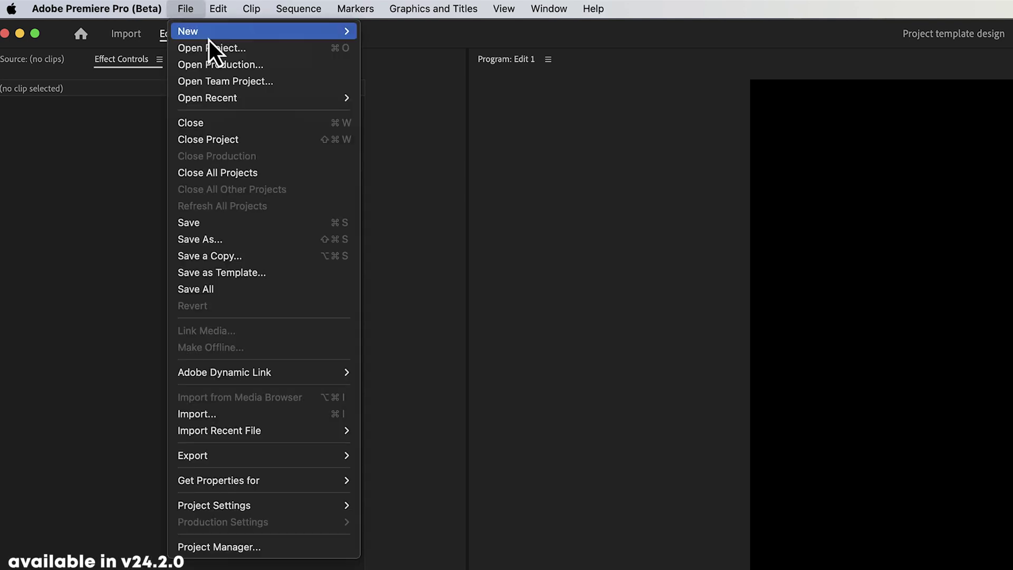
pyautogui.click(270, 276)
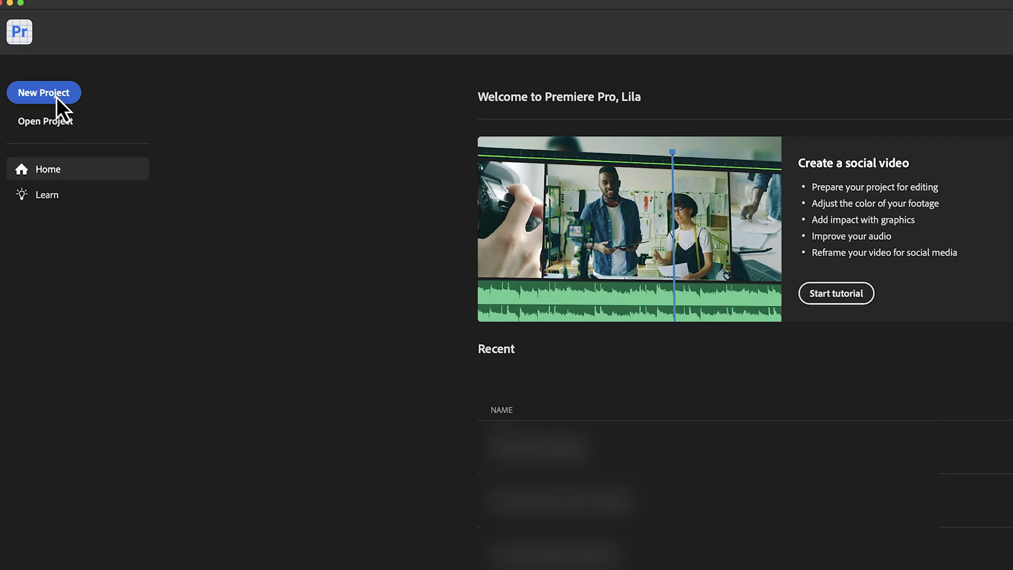
pyautogui.click(56, 97)
pyautogui.write('New project')
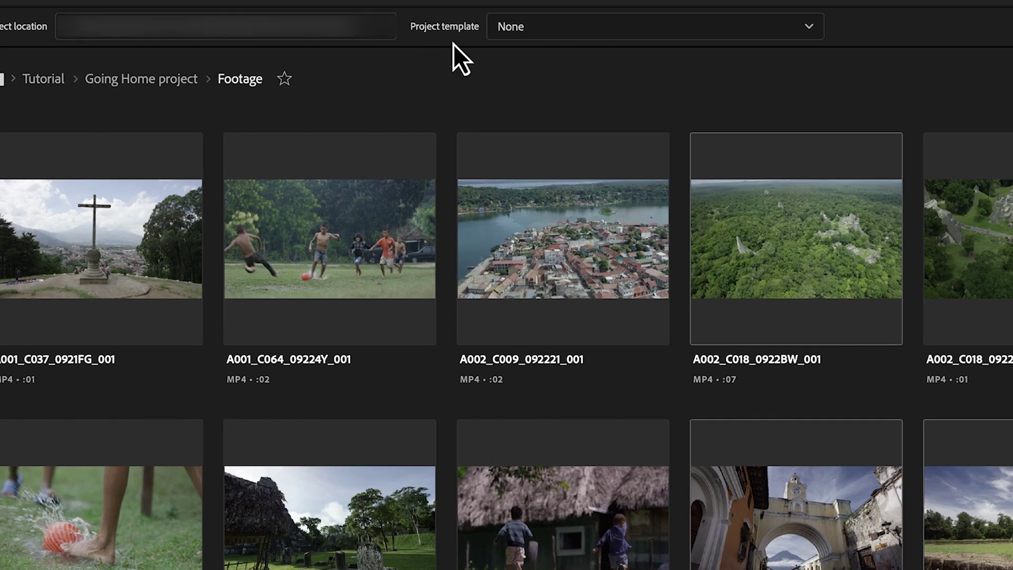
# Step: Create a new project based on the 'Project template design - Demo' template
pyautogui.click(548, 30)
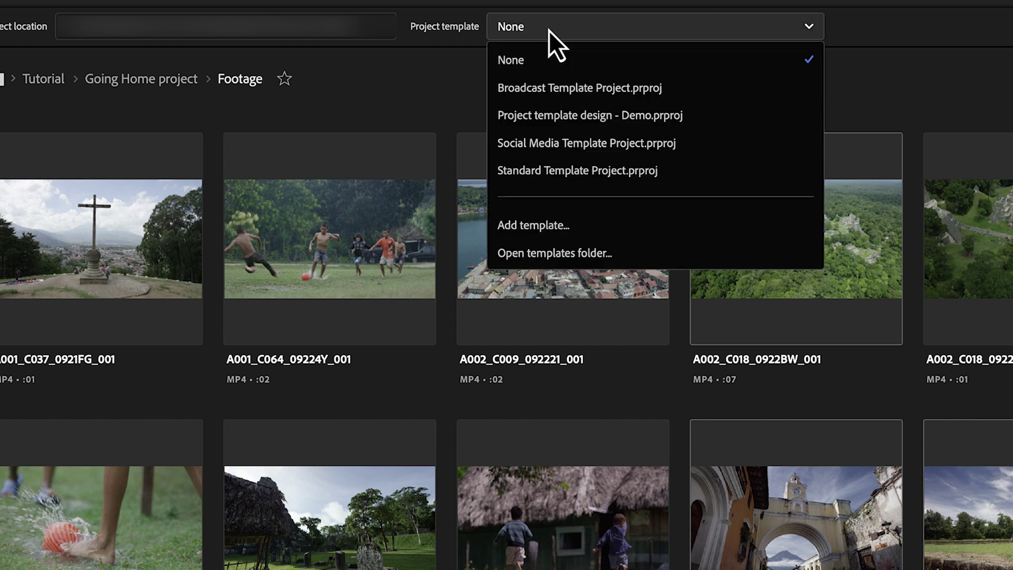
pyautogui.click(563, 117)
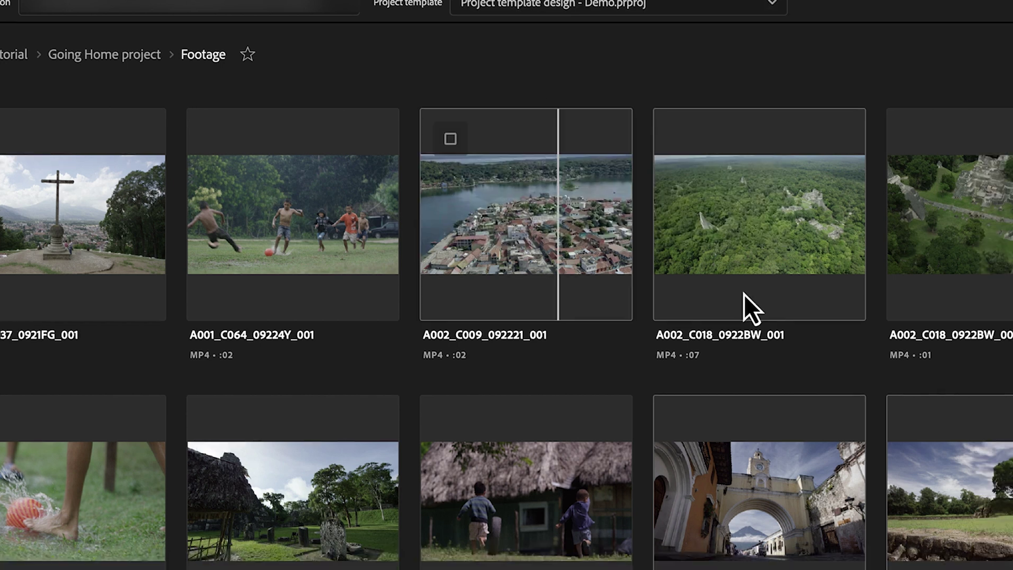
pyautogui.click(918, 482)
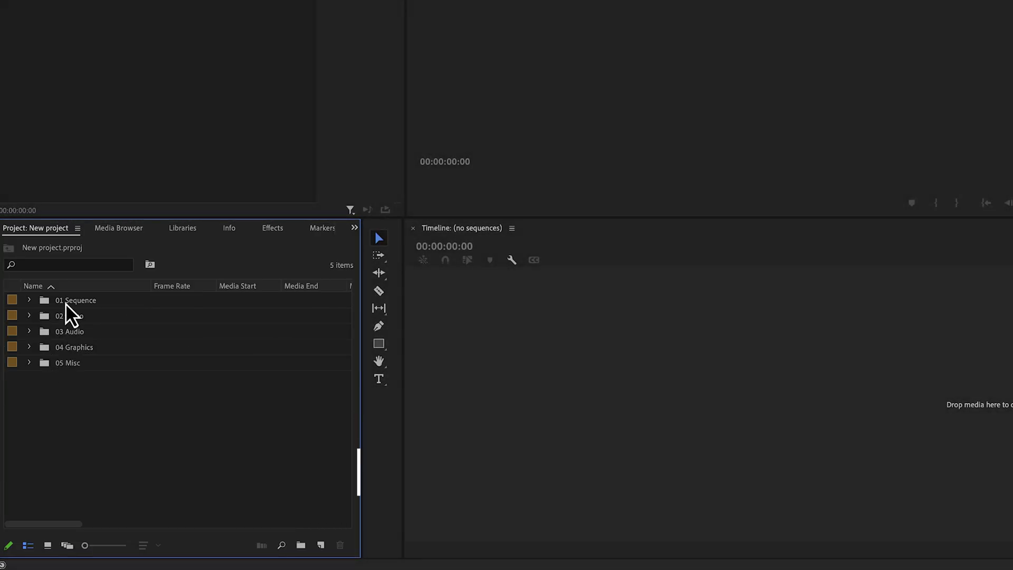
# Step: Open the Edit 1 - 4k 2x1 / 23.976 fps sequence from 01 Sequence > 4K Sequences
pyautogui.doubleClick(65, 303)
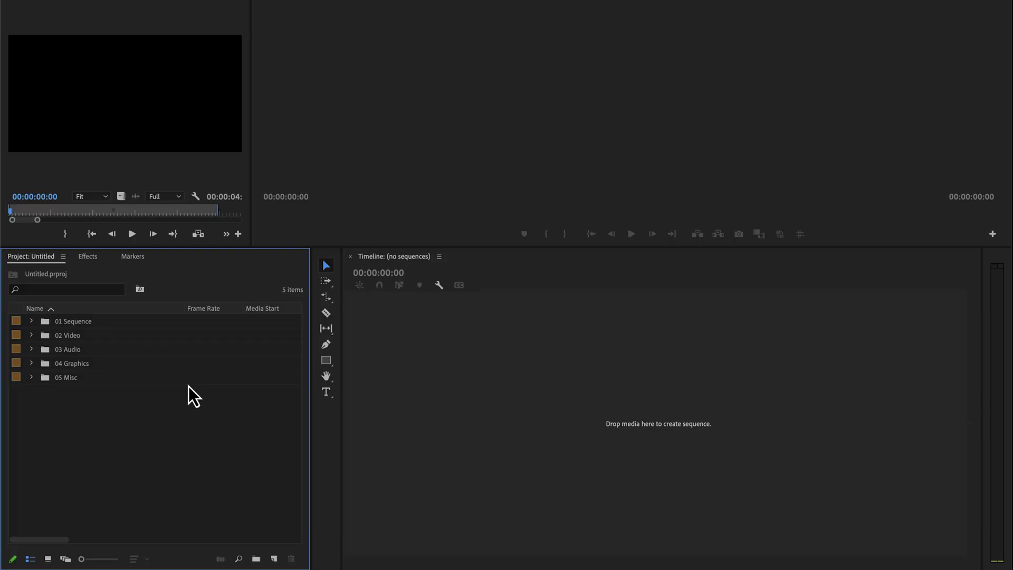
pyautogui.click(43, 211)
pyautogui.click(60, 230)
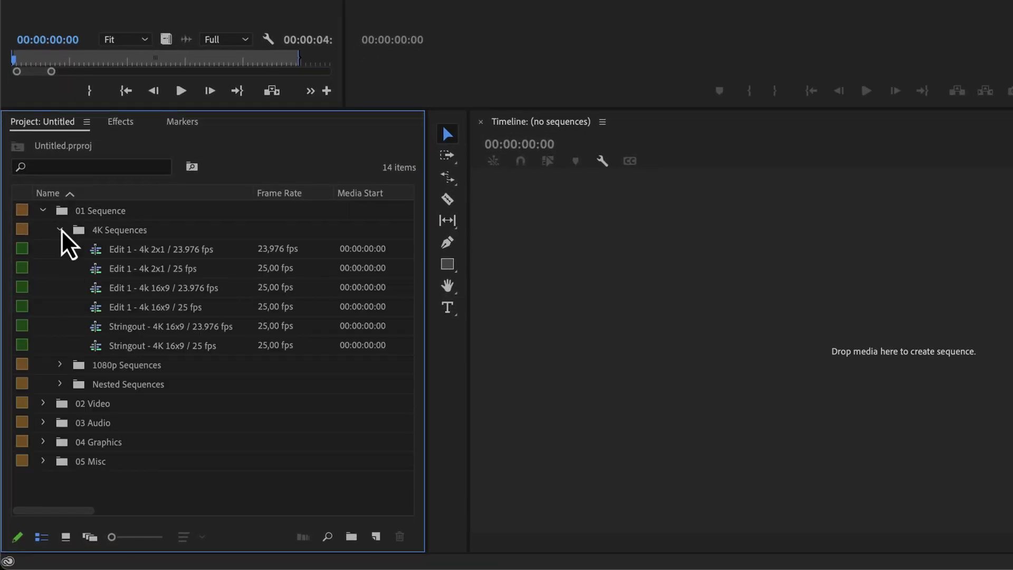
pyautogui.doubleClick(216, 249)
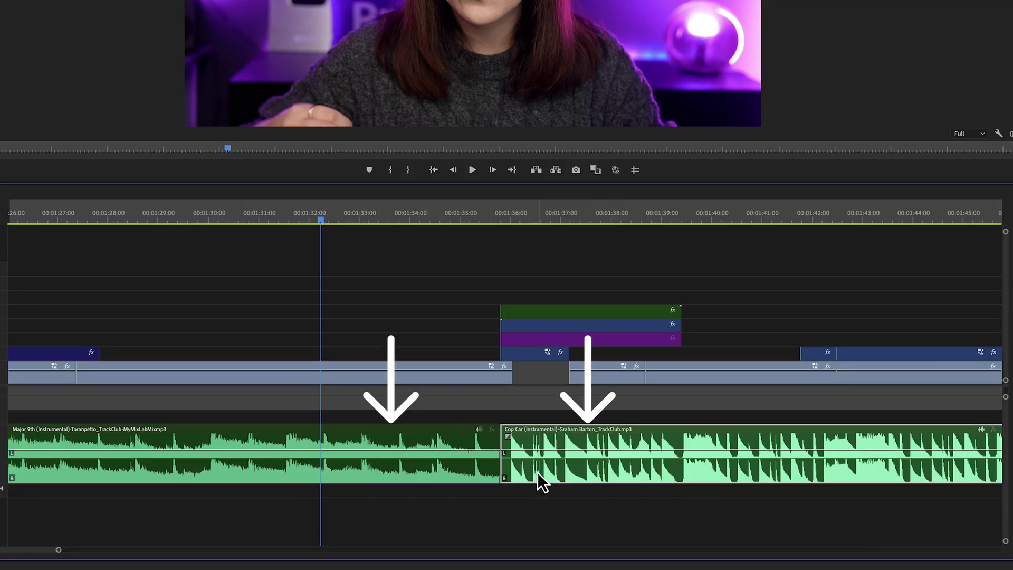
# Step: Add a volume keyframe fade at the end of the Major 9th clip and reshape its curve
pyautogui.click(388, 449)
pyautogui.moveTo(437, 450); pyautogui.dragTo(428, 457)
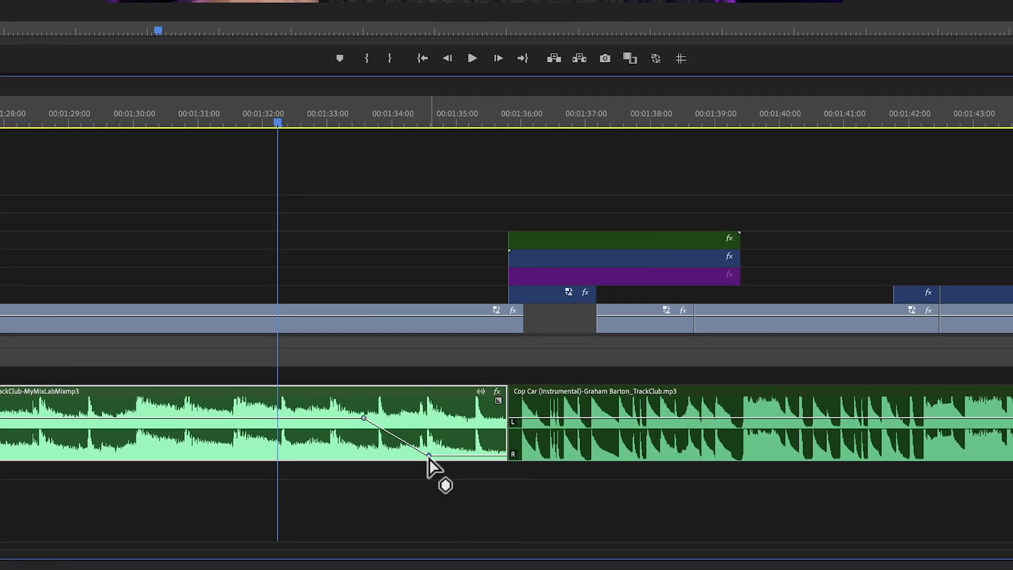
pyautogui.moveTo(429, 457)
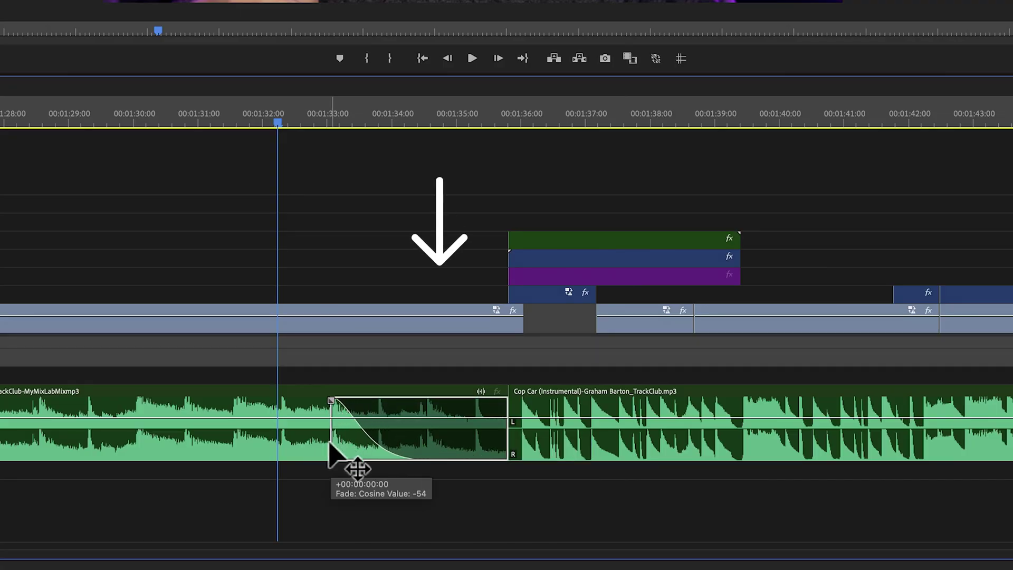
pyautogui.moveTo(332, 370); pyautogui.dragTo(331, 428)
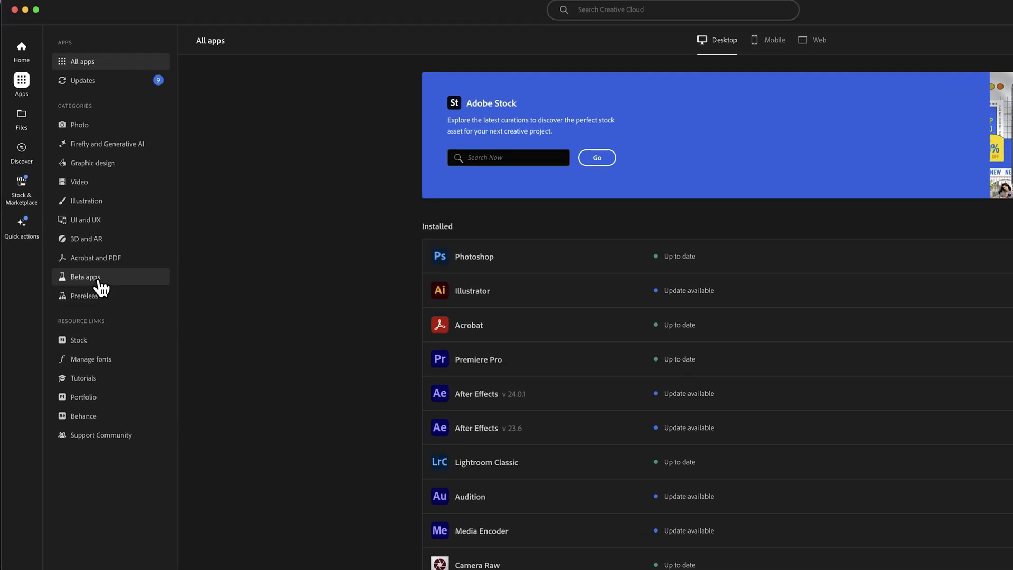
# Step: Show the Beta apps list from the Creative Cloud sidebar
pyautogui.click(99, 284)
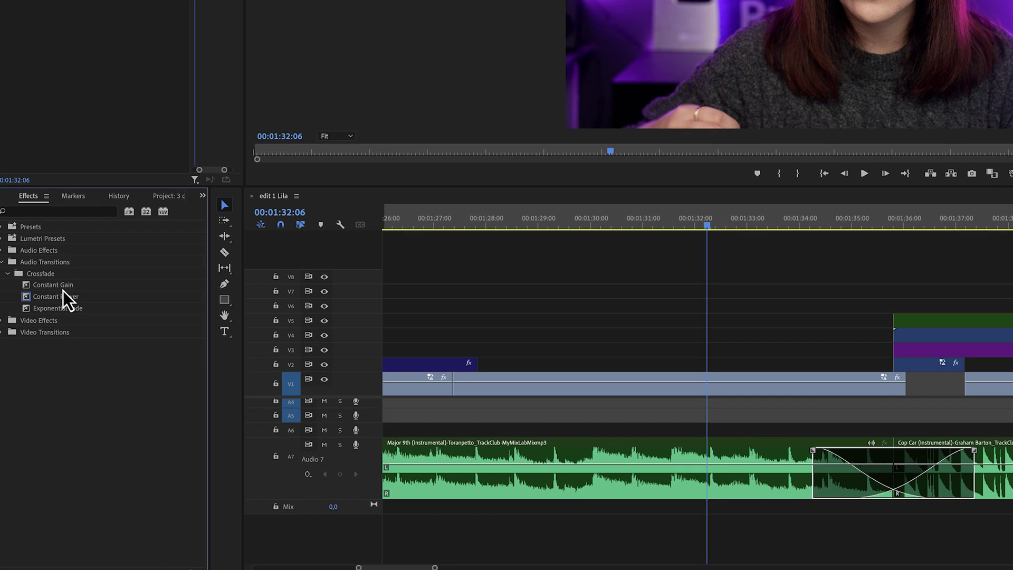
# Step: Select Constant Gain under Audio Transitions > Crossfade in the Effects panel
pyautogui.click(87, 286)
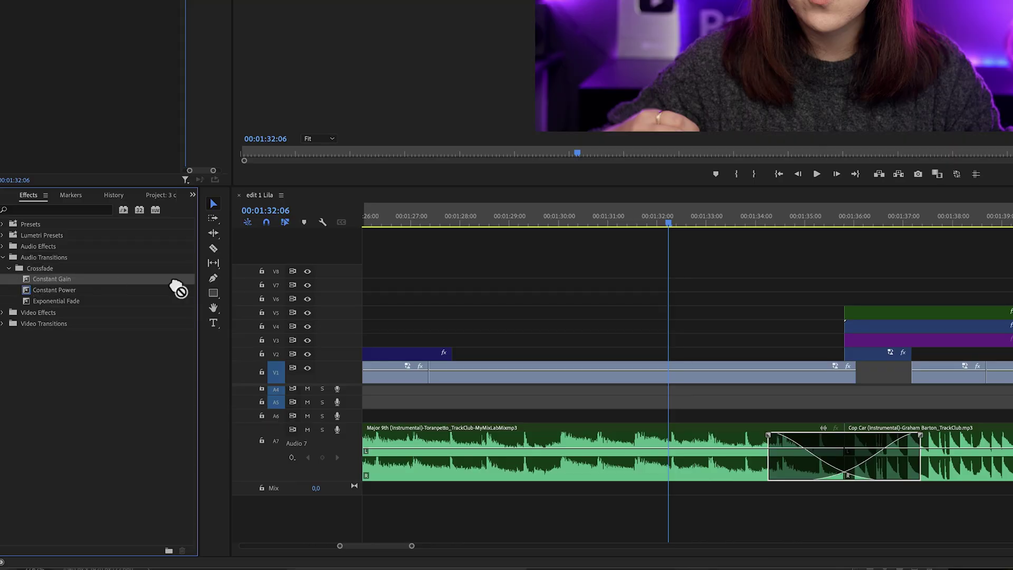
# Step: Apply Constant Gain to the Major 9th / Cop Car crossfade, then replace it with Constant Power
pyautogui.moveTo(178, 289); pyautogui.dragTo(826, 441)
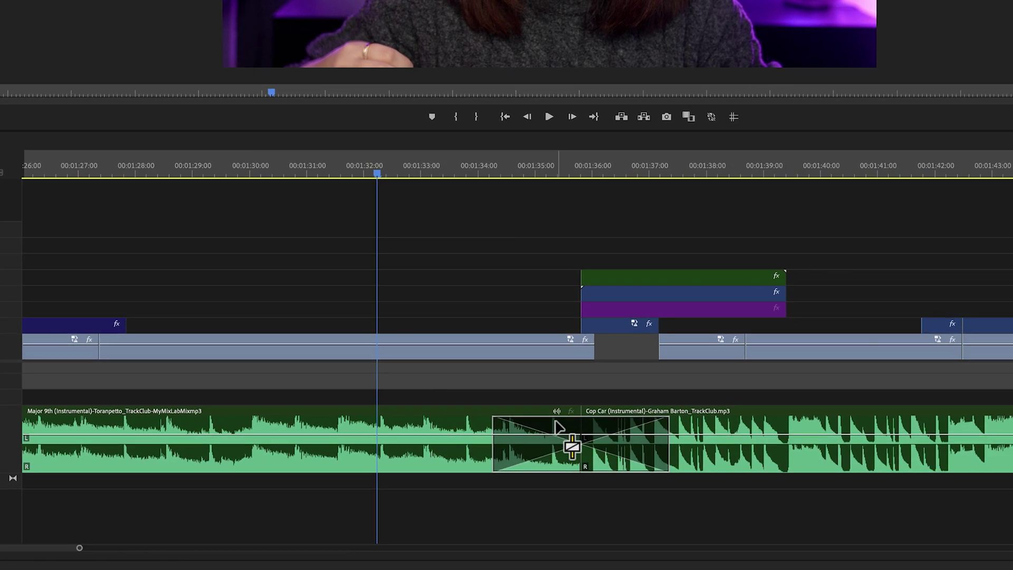
pyautogui.moveTo(556, 422); pyautogui.dragTo(556, 423)
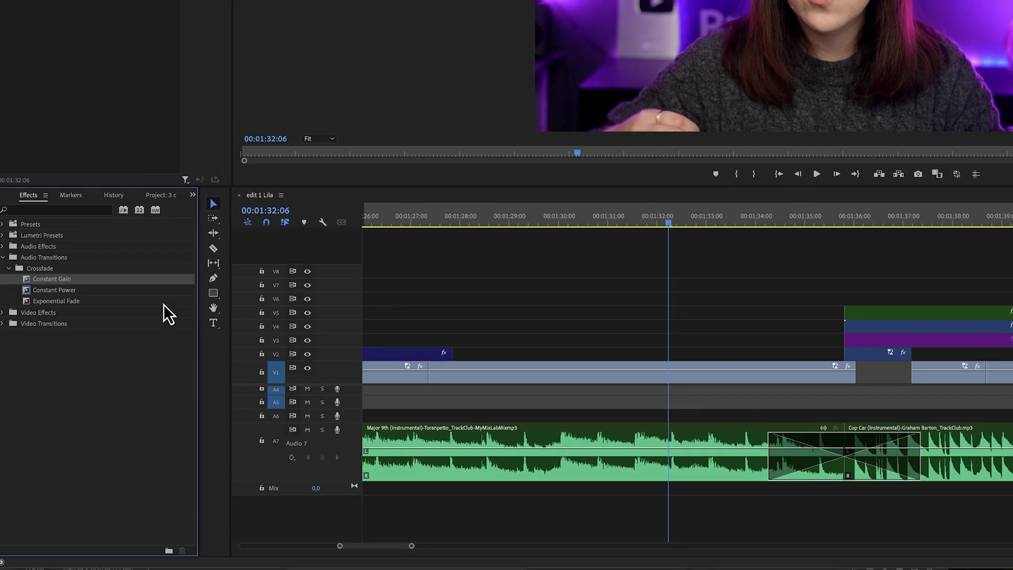
pyautogui.moveTo(58, 292); pyautogui.dragTo(816, 458)
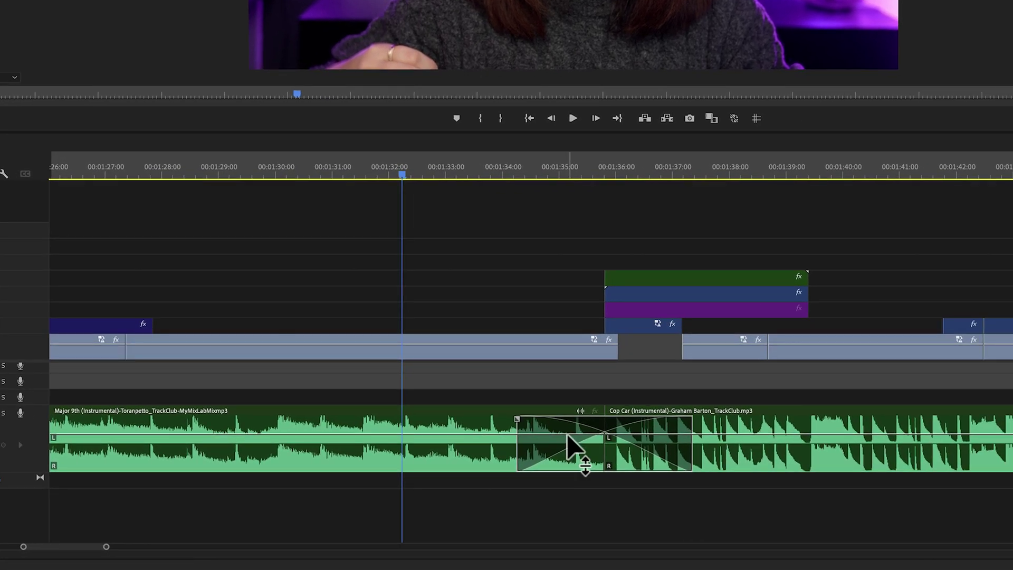
pyautogui.moveTo(607, 407); pyautogui.dragTo(604, 421)
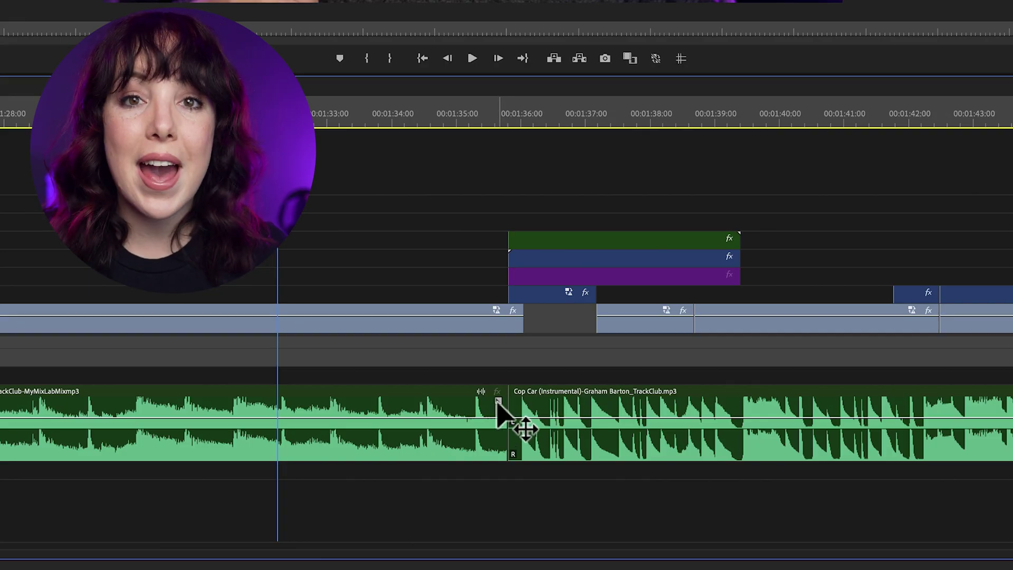
# Step: Extend the Major 9th / Cop Car crossfade to 00:00:01:21
pyautogui.moveTo(498, 404); pyautogui.dragTo(613, 428)
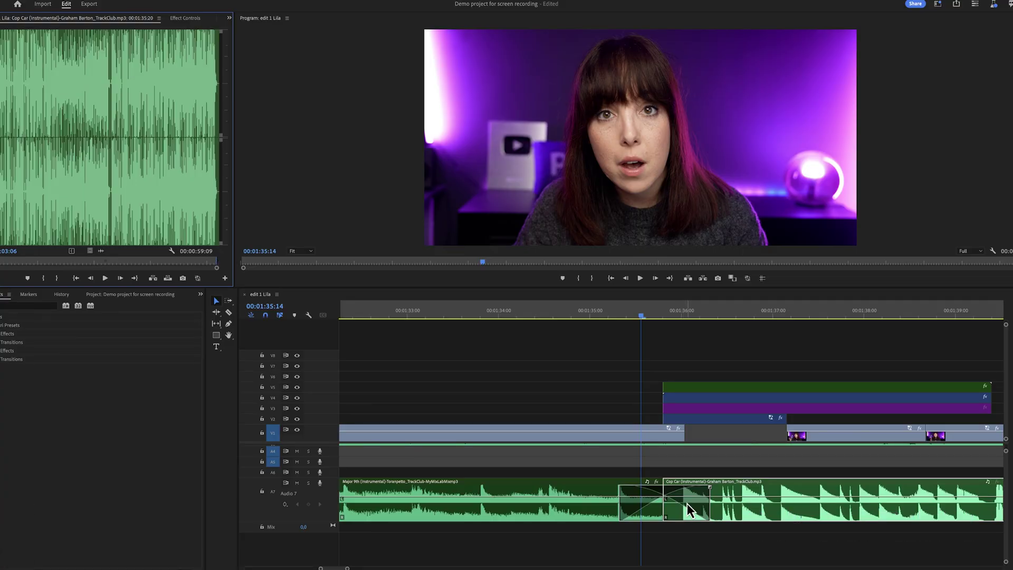
# Step: Cancel the Set Transition Duration dialog and resize the crossfade symmetrically around the cut
pyautogui.doubleClick(690, 508)
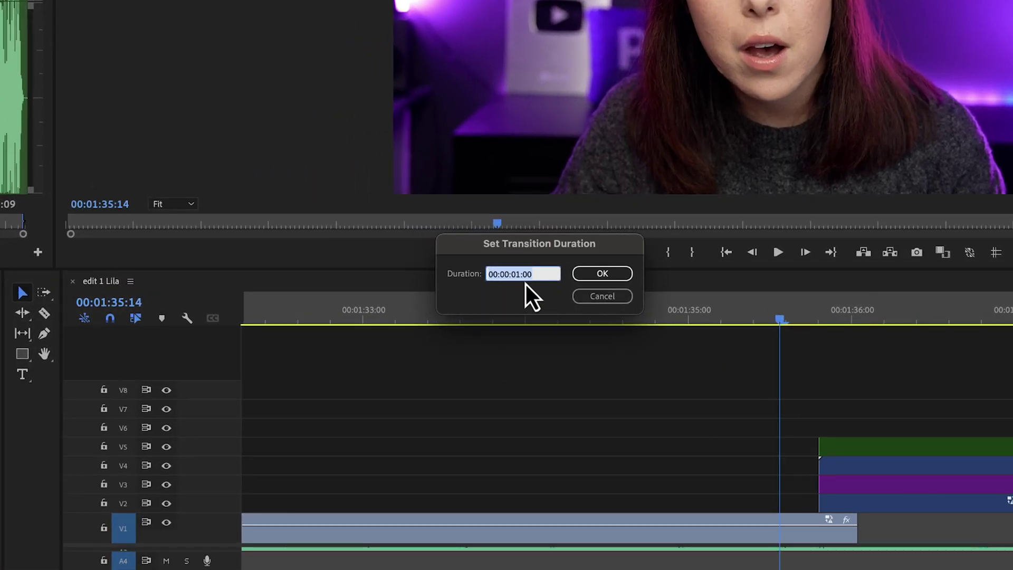
pyautogui.click(581, 295)
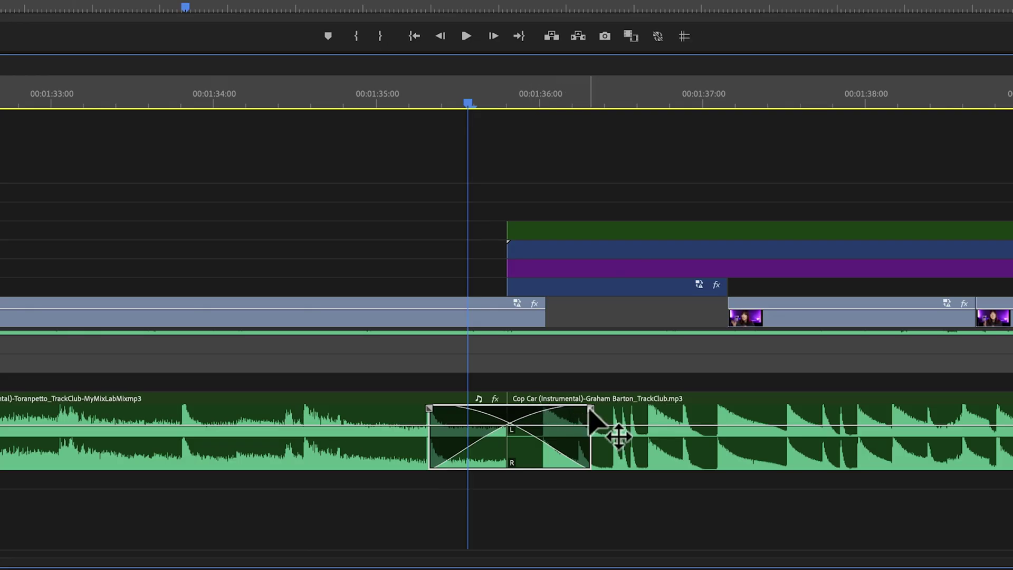
pyautogui.moveTo(590, 408); pyautogui.dragTo(621, 408)
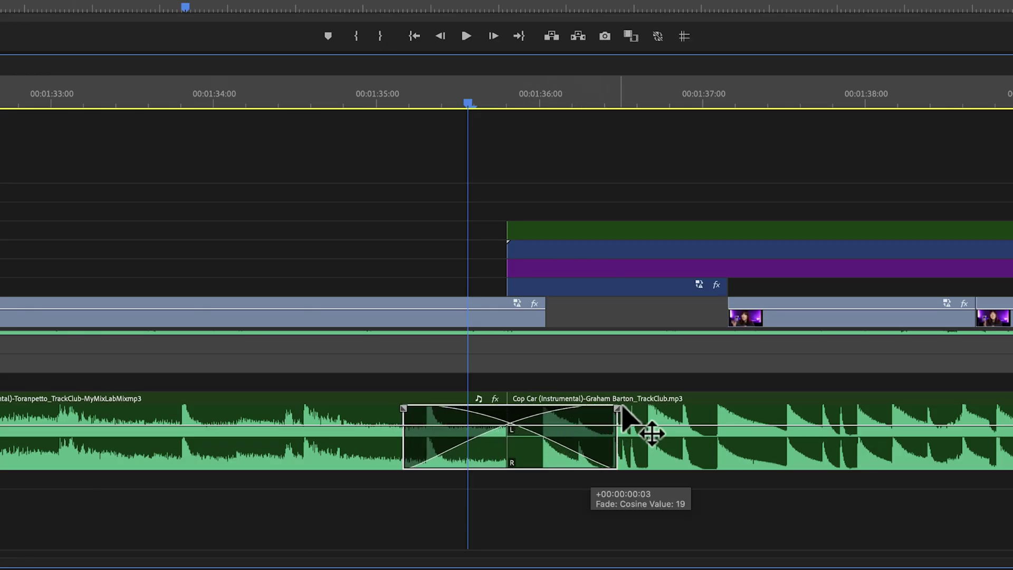
pyautogui.moveTo(732, 409); pyautogui.dragTo(760, 409)
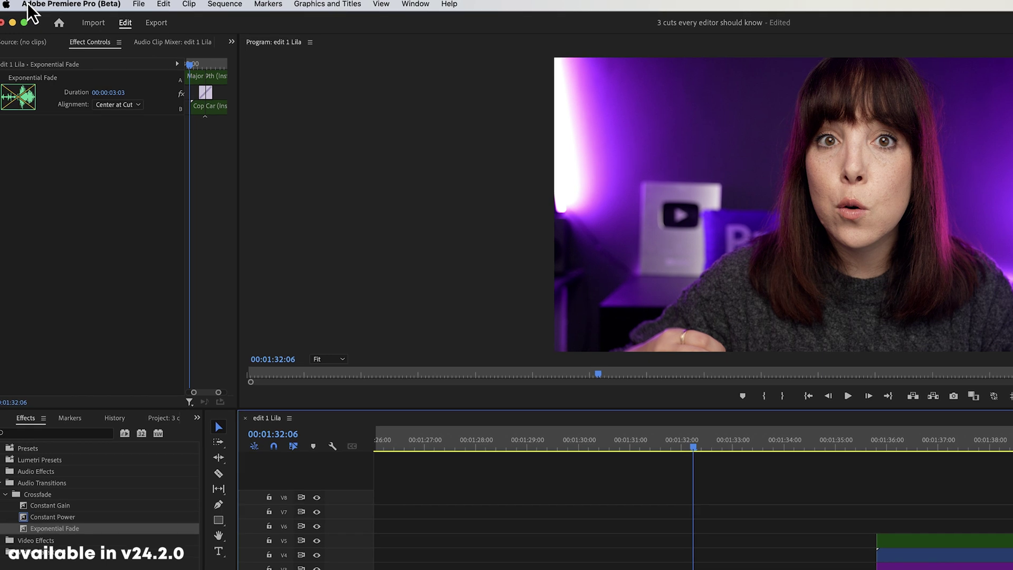
# Step: Set the Timeline preference Audio Transition Default Duration to 5 frames
pyautogui.click(13, 1)
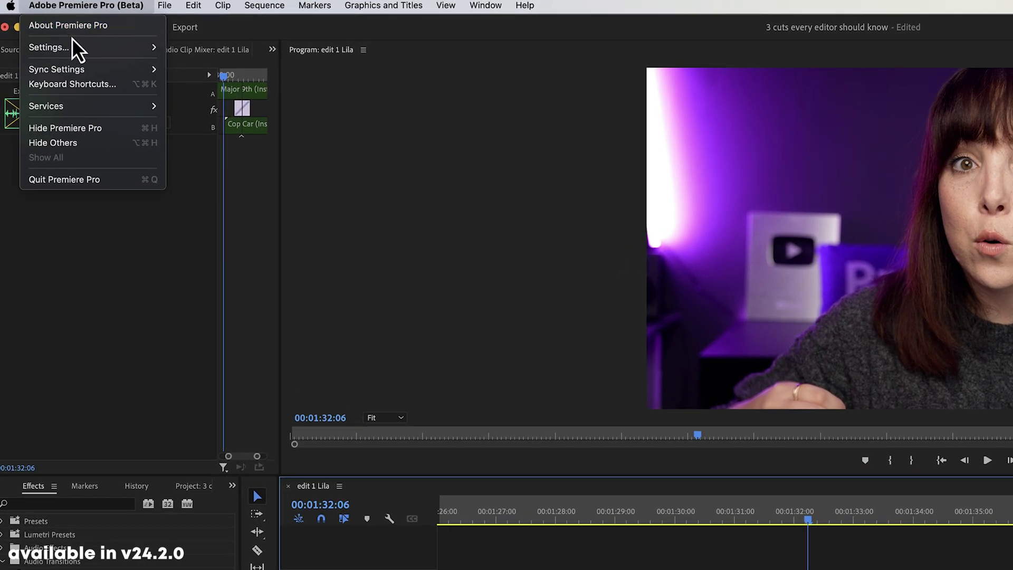
pyautogui.moveTo(95, 49)
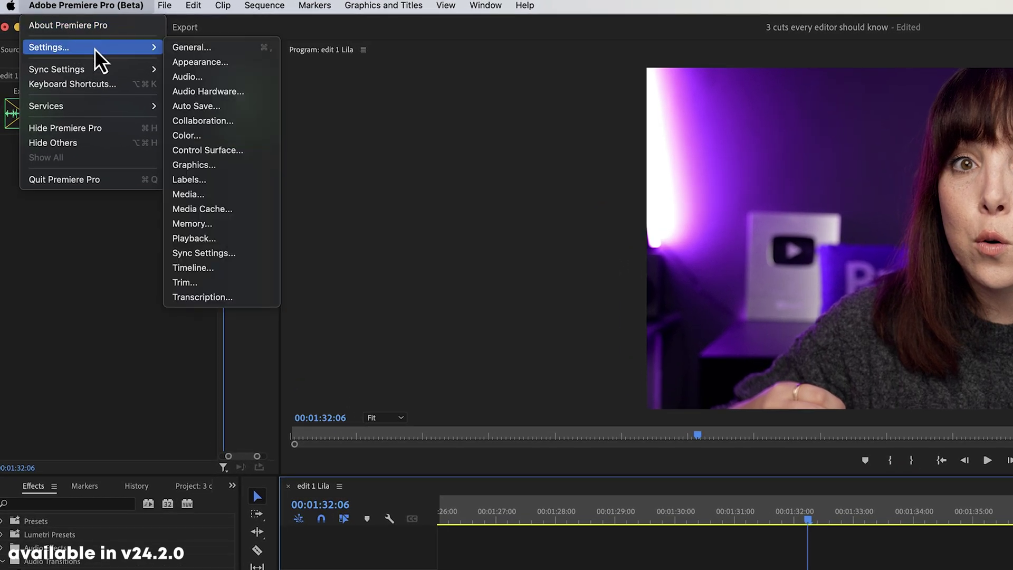
pyautogui.click(201, 267)
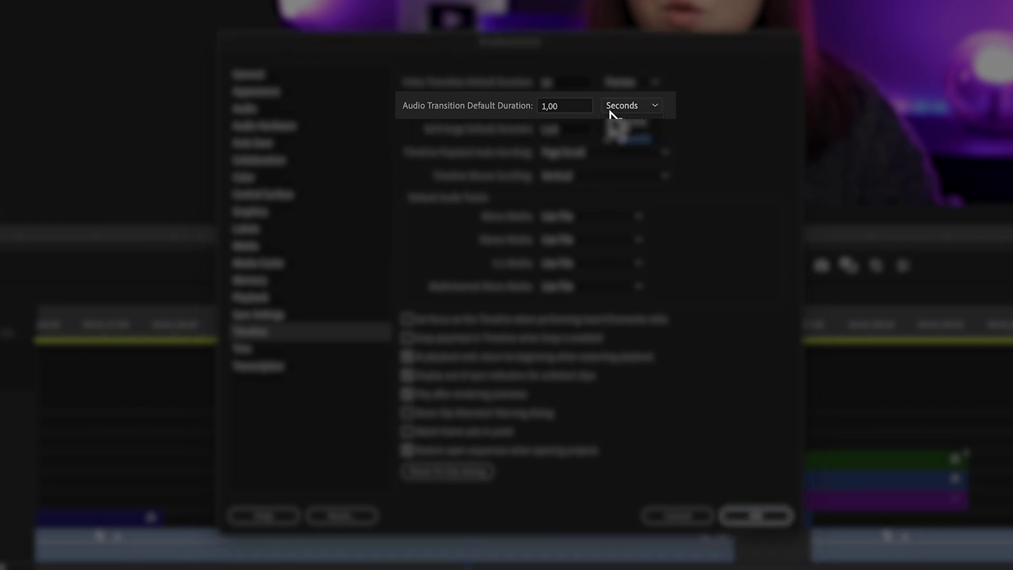
pyautogui.click(607, 107)
pyautogui.click(598, 115)
pyautogui.write('5')
pyautogui.click(446, 98)
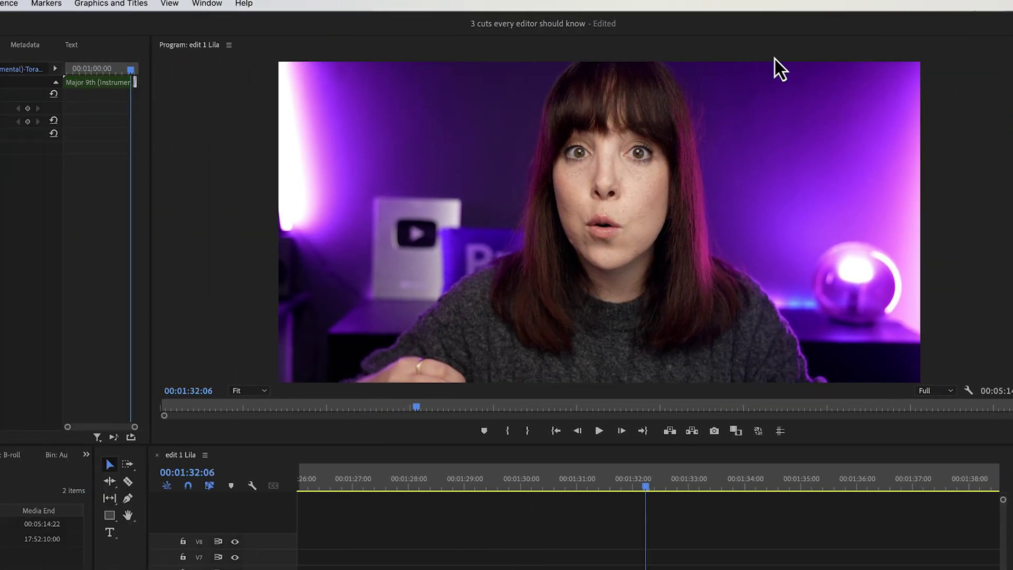
# Step: Show the Essential Sound panel and tag both music clips flanking the crossfade as Music
pyautogui.click(205, 2)
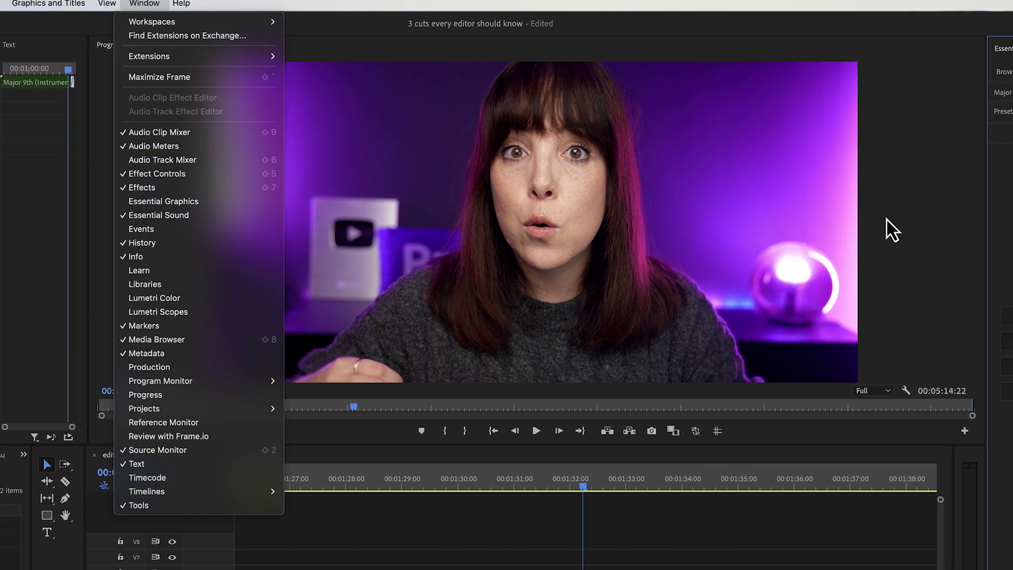
pyautogui.click(461, 214)
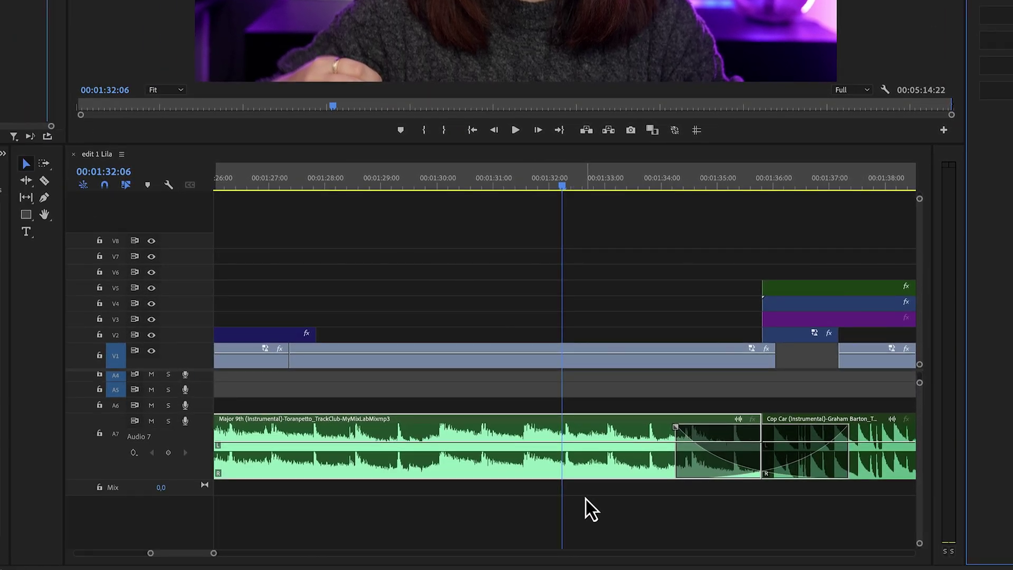
pyautogui.moveTo(584, 504); pyautogui.dragTo(850, 422)
pyautogui.moveTo(166, 555); pyautogui.dragTo(173, 551)
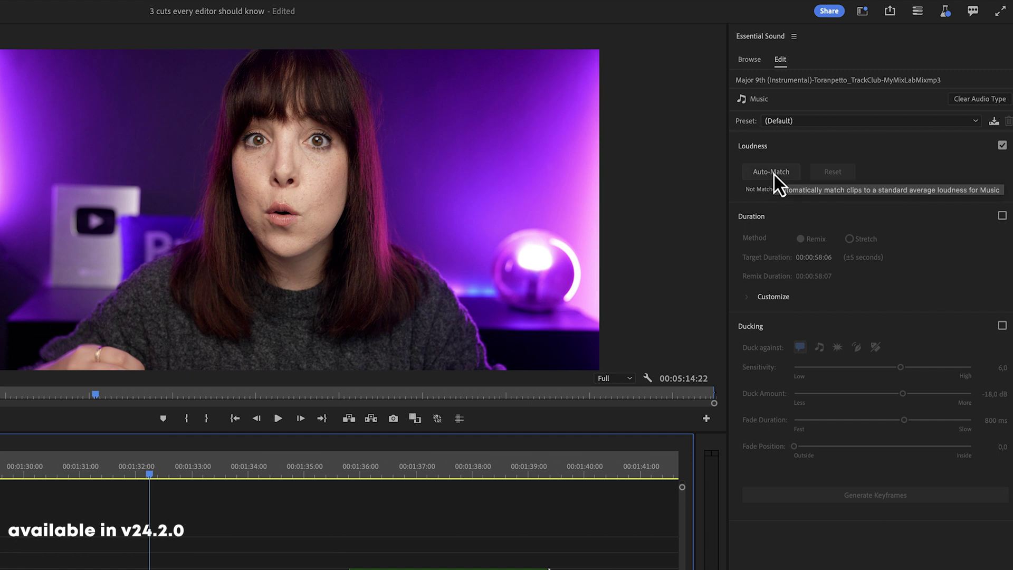
# Step: Auto-Match the music clips to standard loudness, then choose Add Effects on the Major 9th clip
pyautogui.click(774, 174)
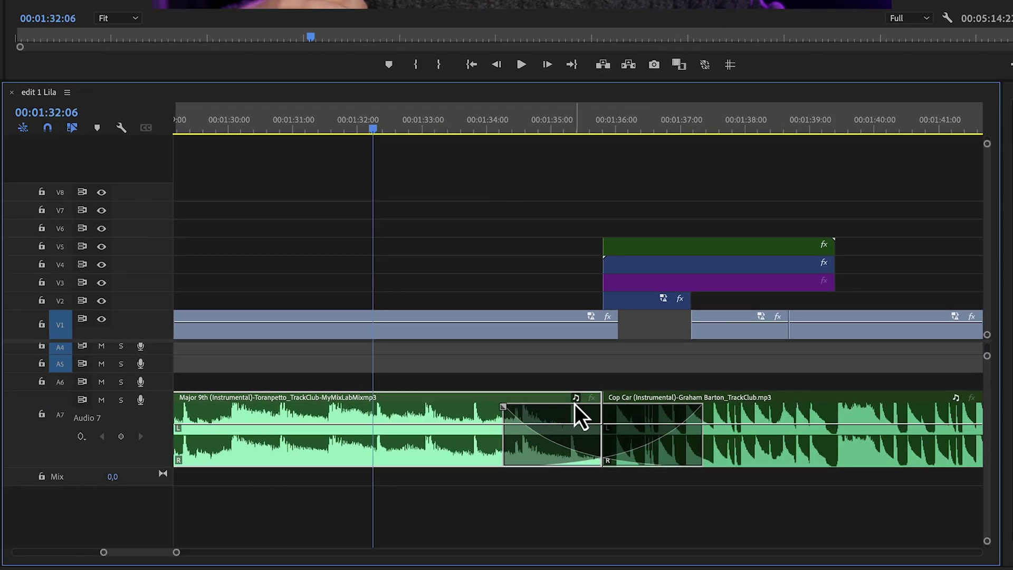
pyautogui.click(590, 401)
pyautogui.click(592, 399)
pyautogui.click(603, 498)
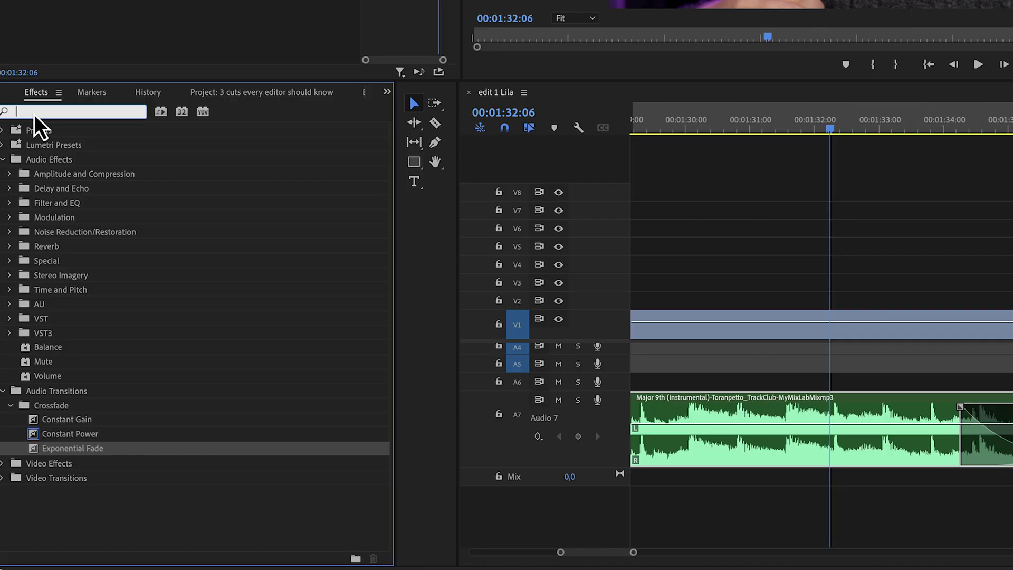
# Step: Search the Effects panel for 'low' and drop Lowpass onto the Major 9th audio clip
pyautogui.write('lowpass')
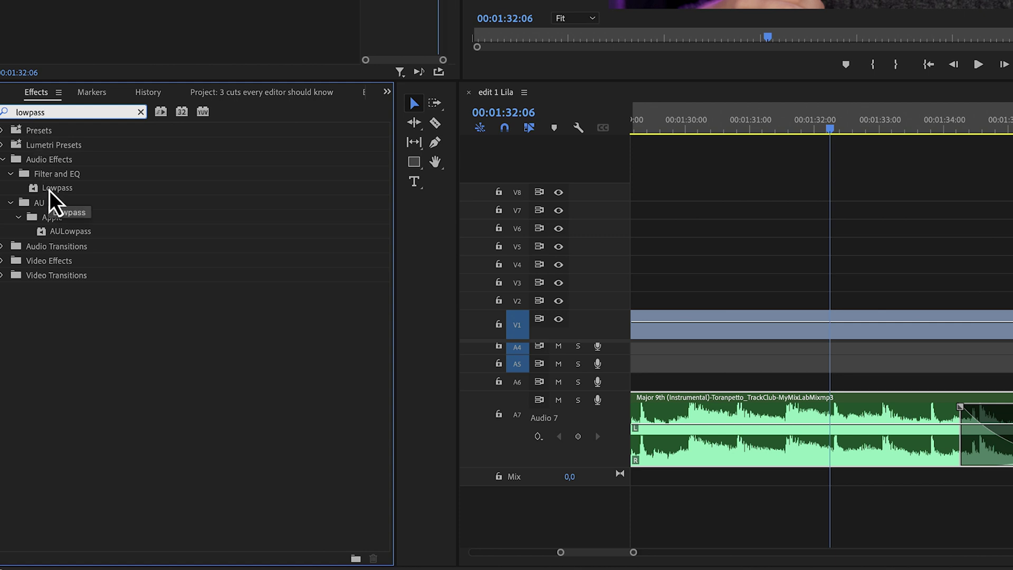
pyautogui.moveTo(50, 191); pyautogui.dragTo(985, 409)
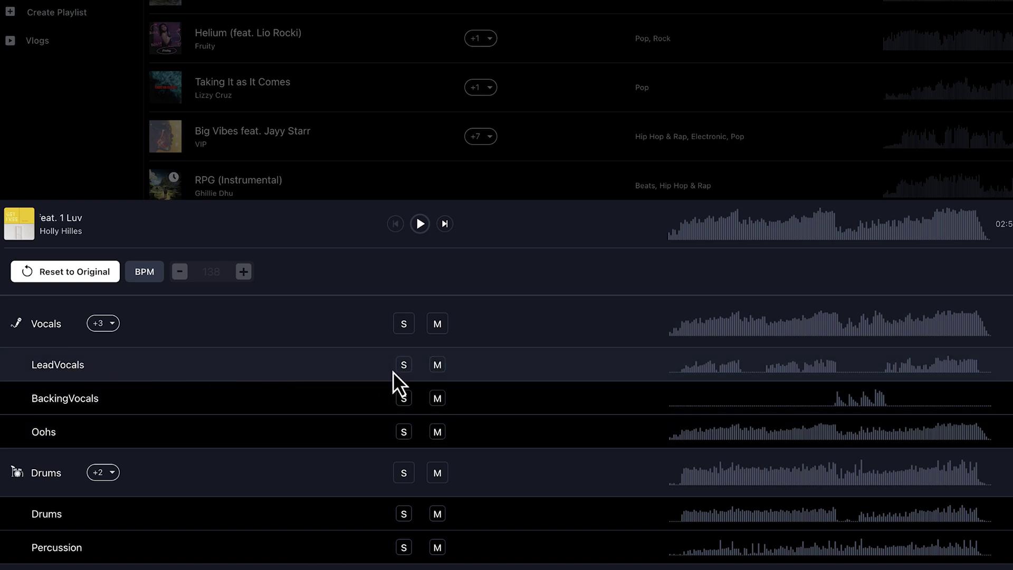
# Step: Mute the LeadVocals row in Get Free's stems list
pyautogui.click(437, 365)
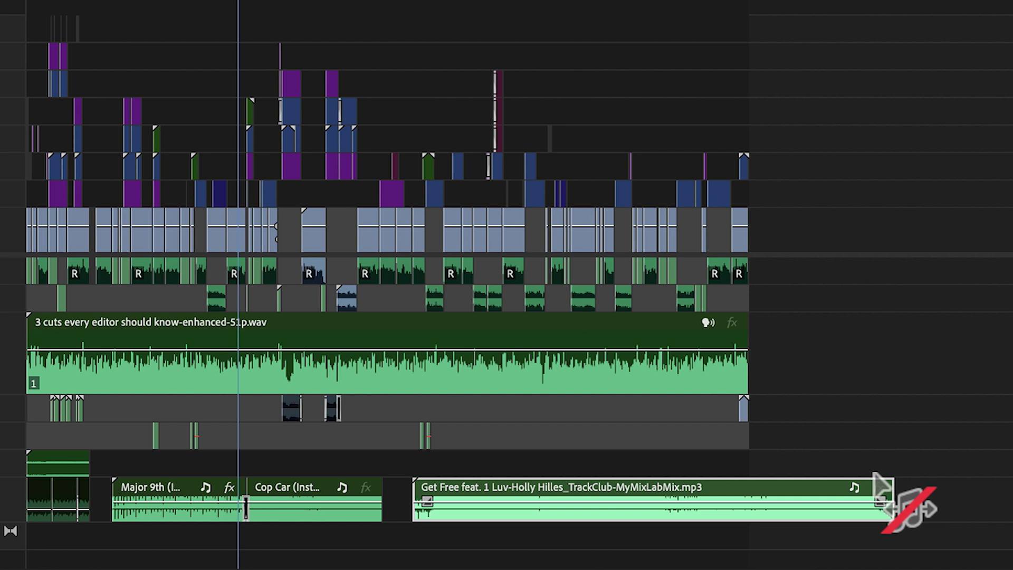
# Step: Place Get Free on track A7 and shorten its end with the Remix Tool
pyautogui.moveTo(877, 480); pyautogui.dragTo(818, 483)
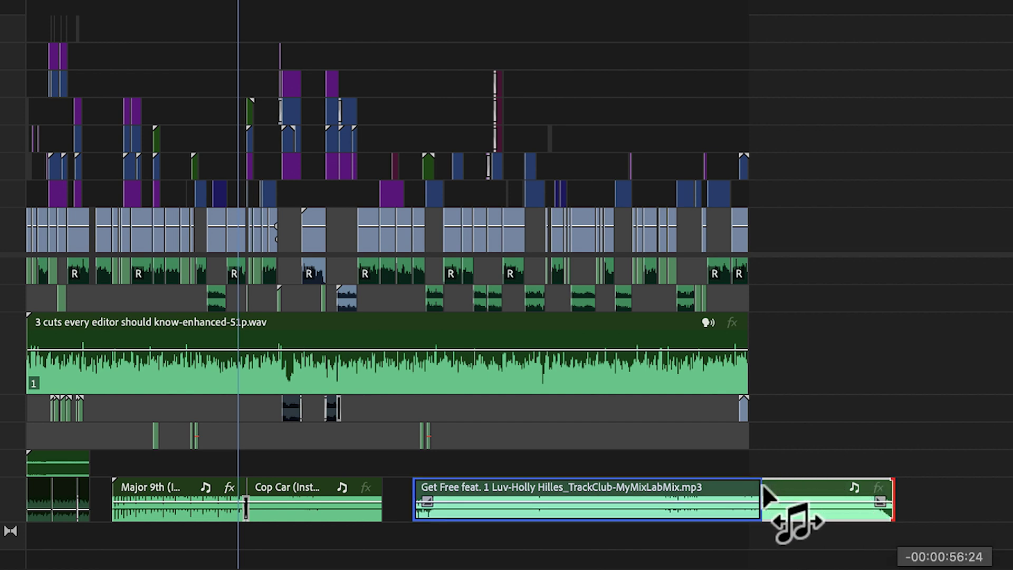
pyautogui.moveTo(750, 485); pyautogui.dragTo(750, 485)
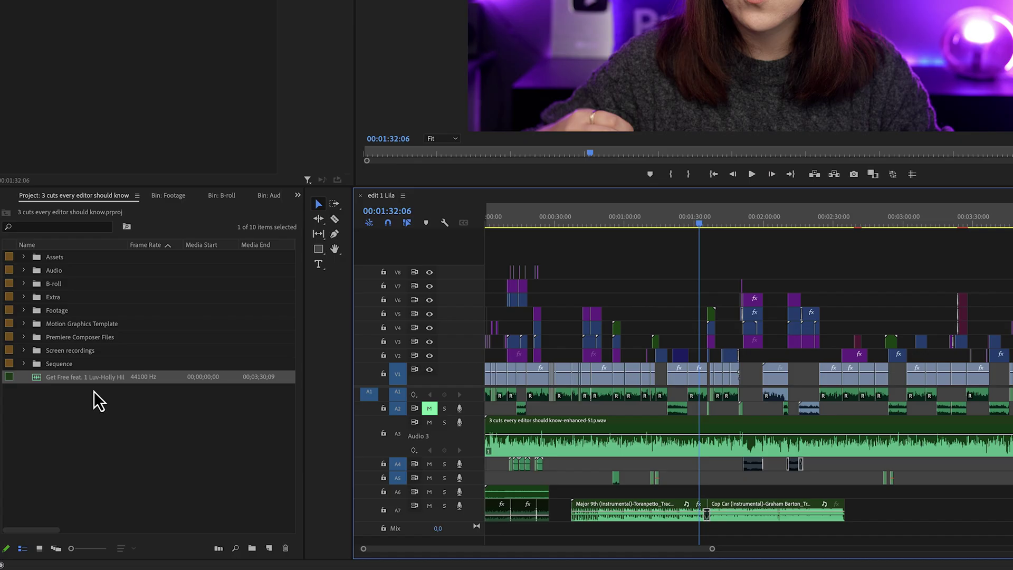
pyautogui.moveTo(58, 381); pyautogui.dragTo(907, 516)
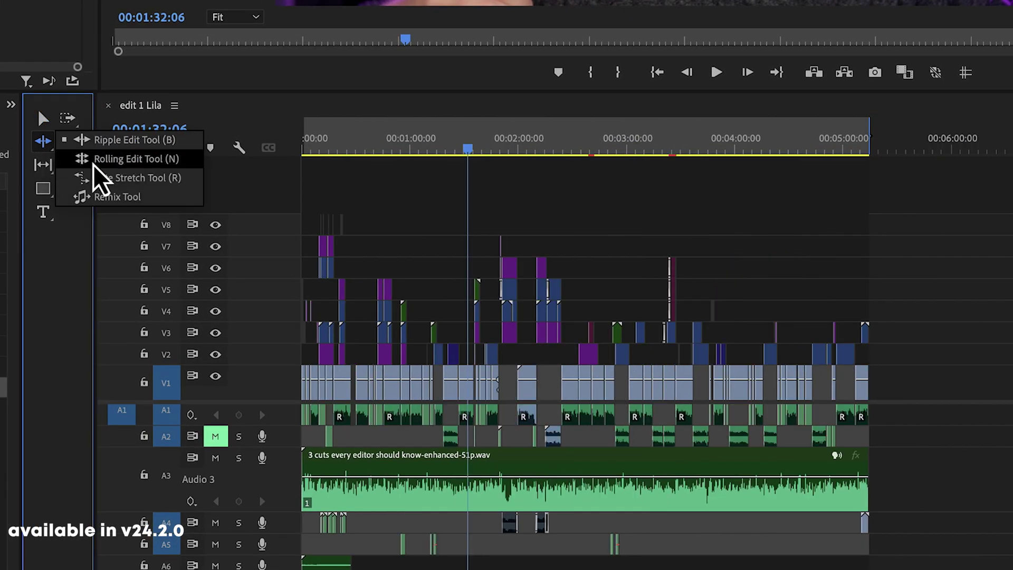
pyautogui.click(103, 197)
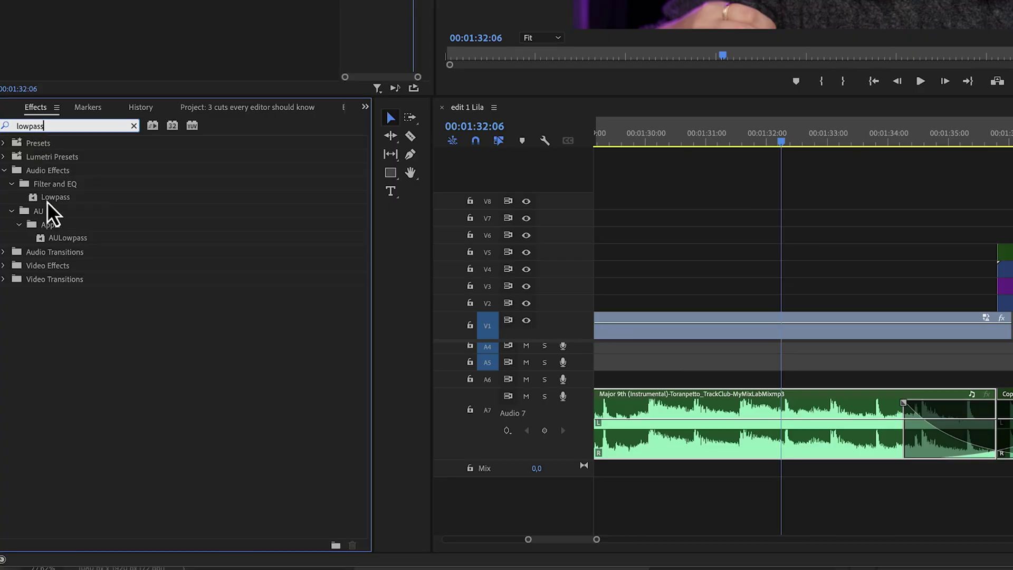
# Step: Drag Lowpass from the filtered Effects list onto the Major 9th audio clip
pyautogui.moveTo(47, 198); pyautogui.dragTo(928, 406)
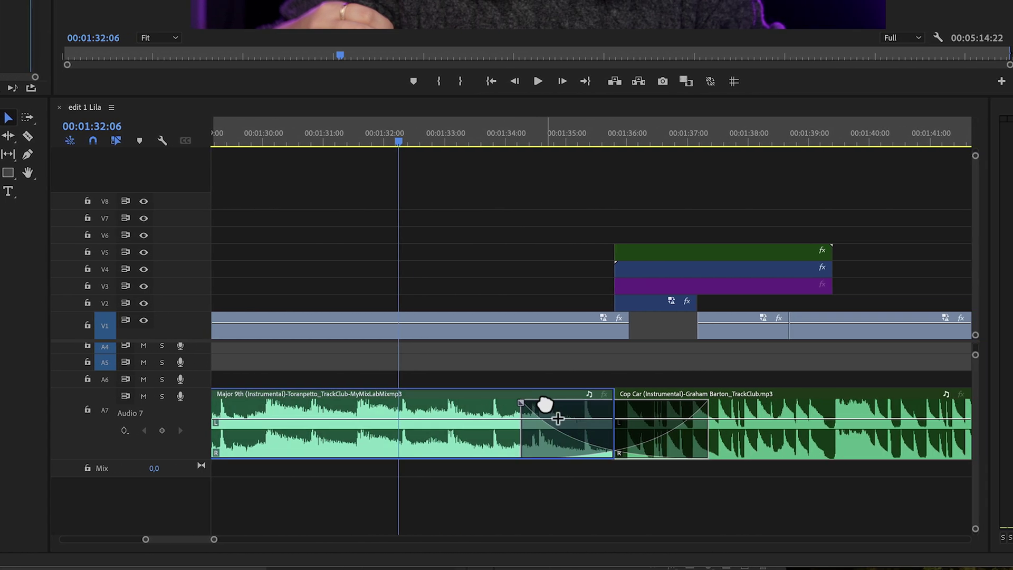
pyautogui.moveTo(545, 405); pyautogui.dragTo(546, 407)
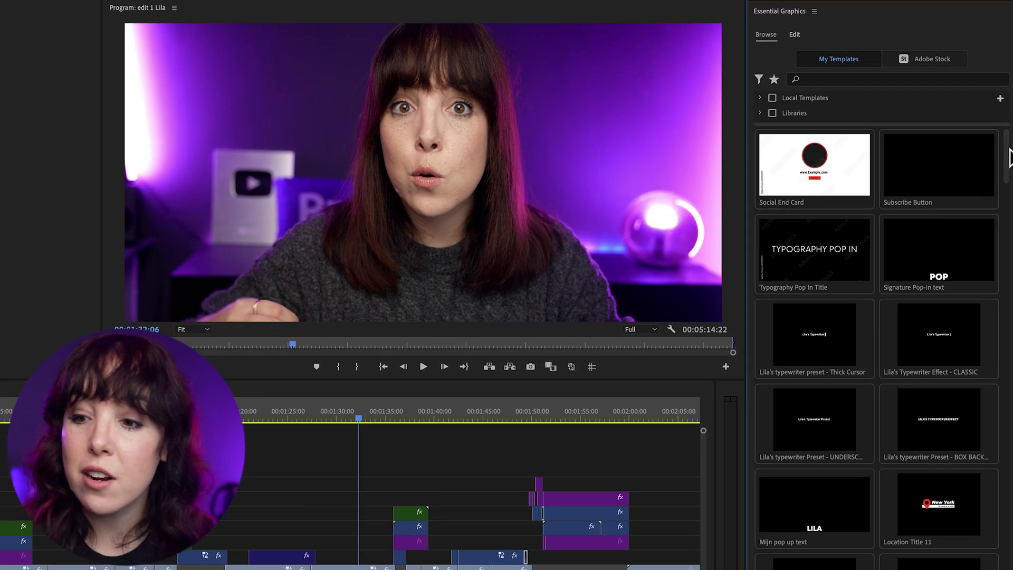
pyautogui.scroll(-1, 1010, 135)
pyautogui.scroll(10, 993, 426)
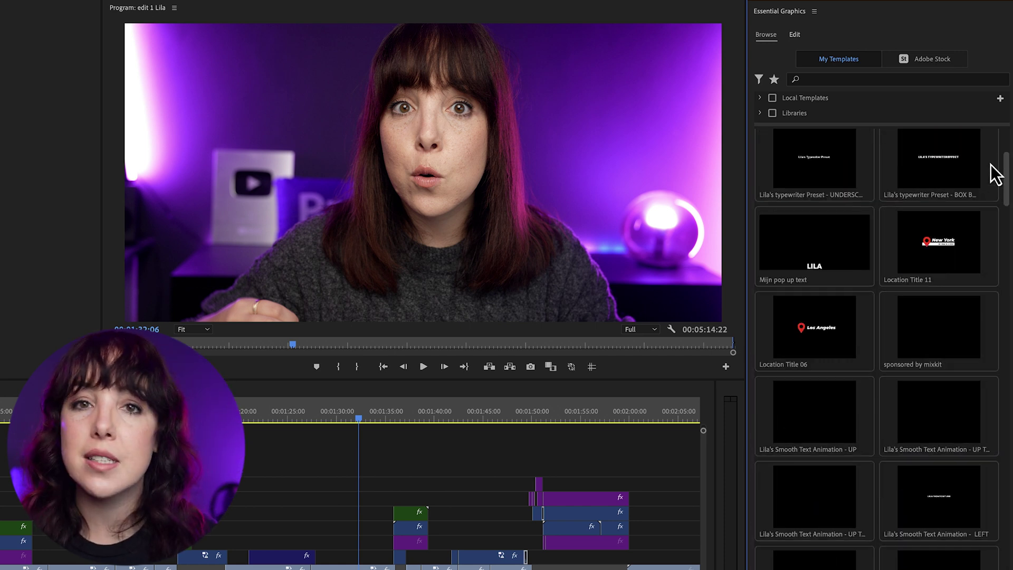
pyautogui.scroll(5, 994, 174)
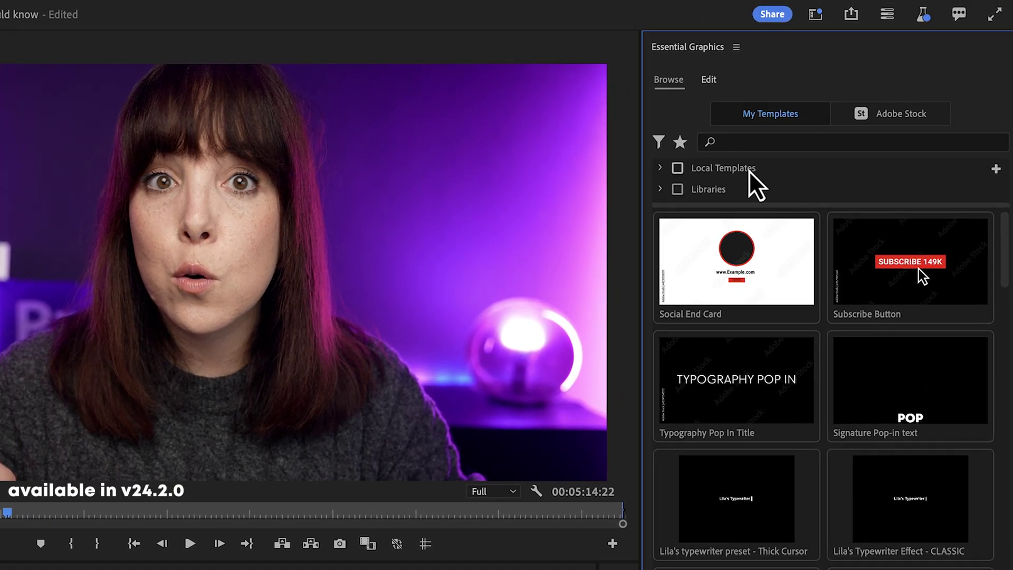
# Step: Add the Lower Thirds folder as a new Local Templates folder
pyautogui.click(995, 170)
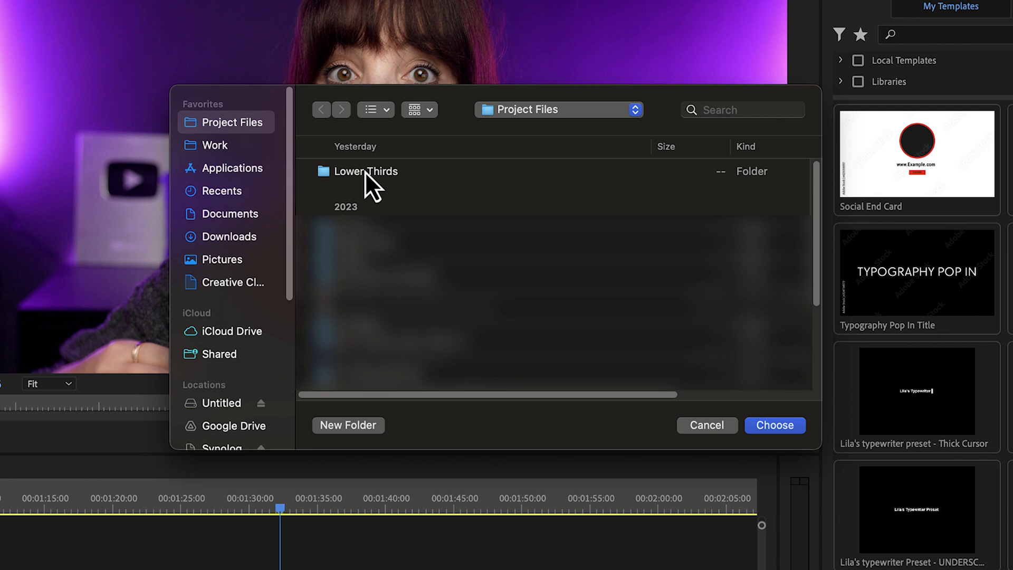
pyautogui.click(365, 172)
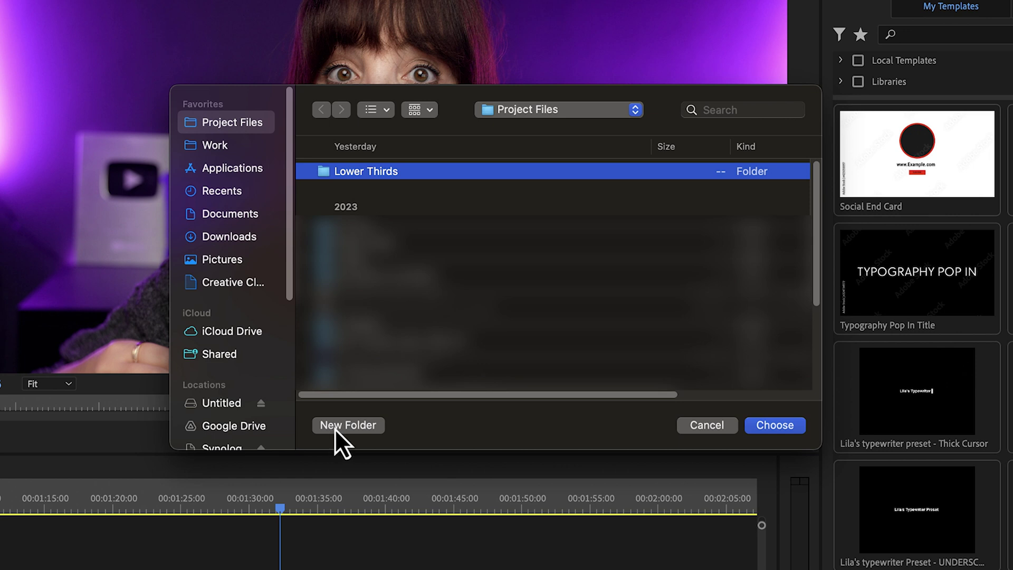
pyautogui.click(774, 425)
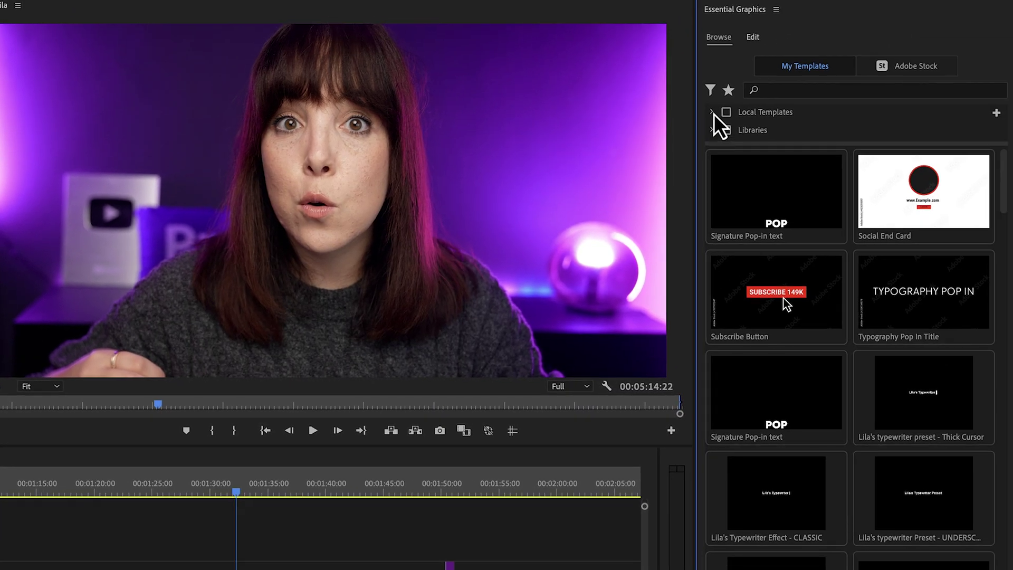
# Step: Move Thick Cursor and another template into Lower Thirds, then filter to show only its templates
pyautogui.moveTo(920, 448); pyautogui.dragTo(775, 149)
pyautogui.moveTo(904, 536); pyautogui.dragTo(744, 151)
pyautogui.click(741, 148)
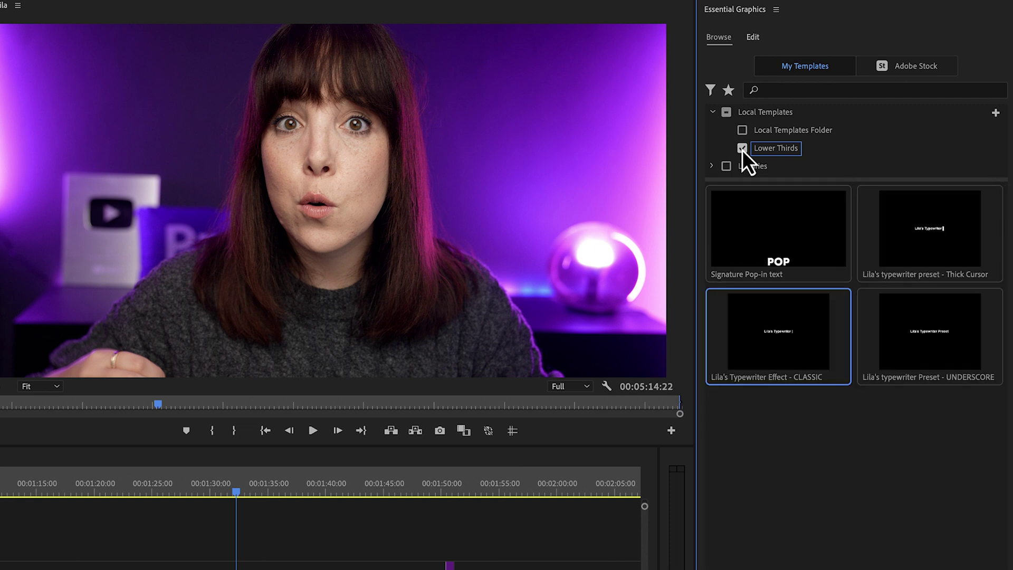